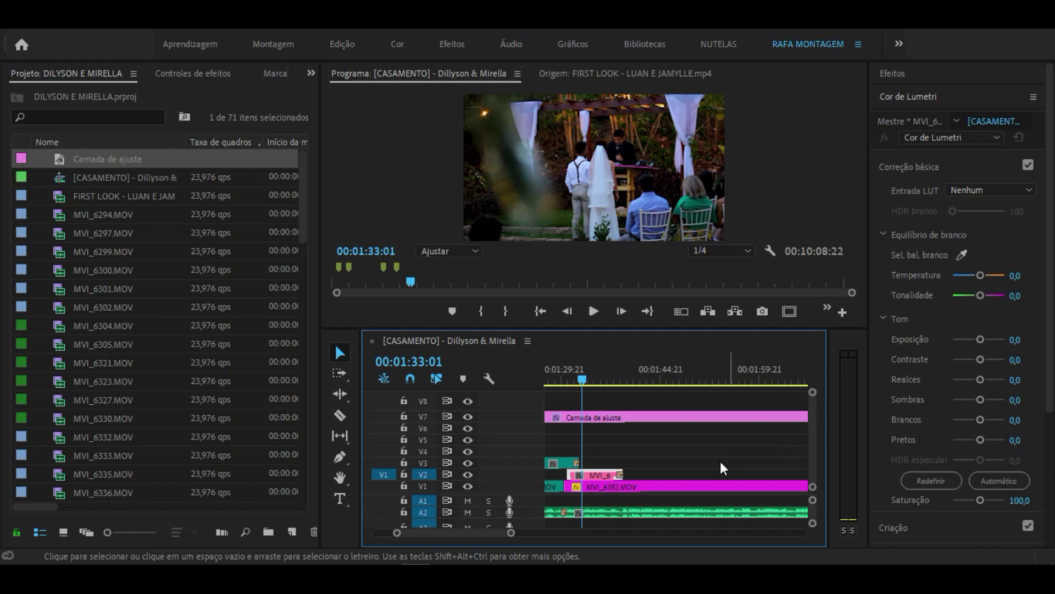
Mute audio track A2 and park the playhead on the hanging-jar shot at 00:01:35:11.
click(601, 474)
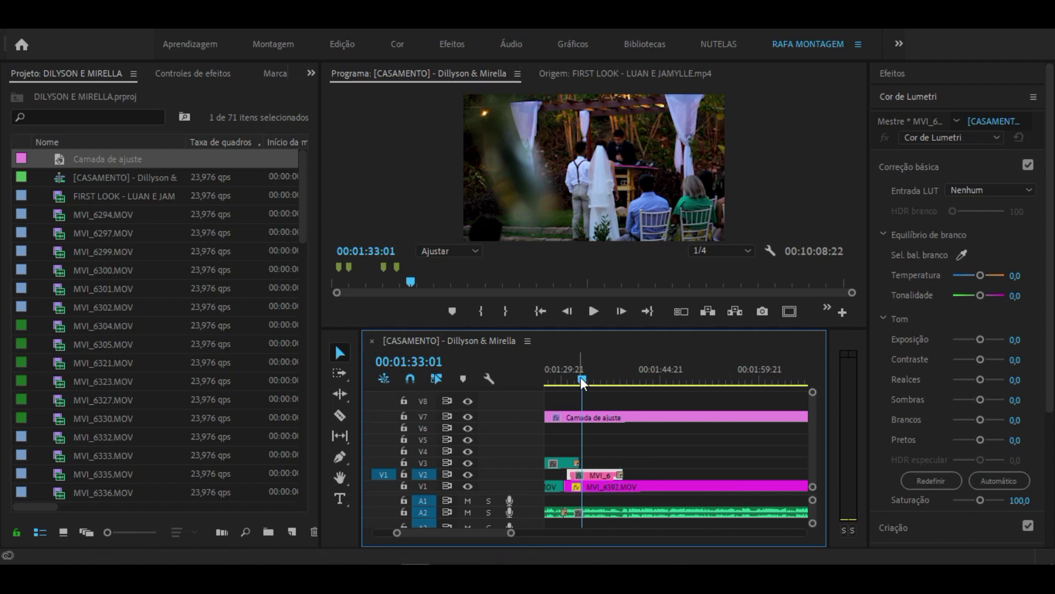
drag(581, 378, 585, 378)
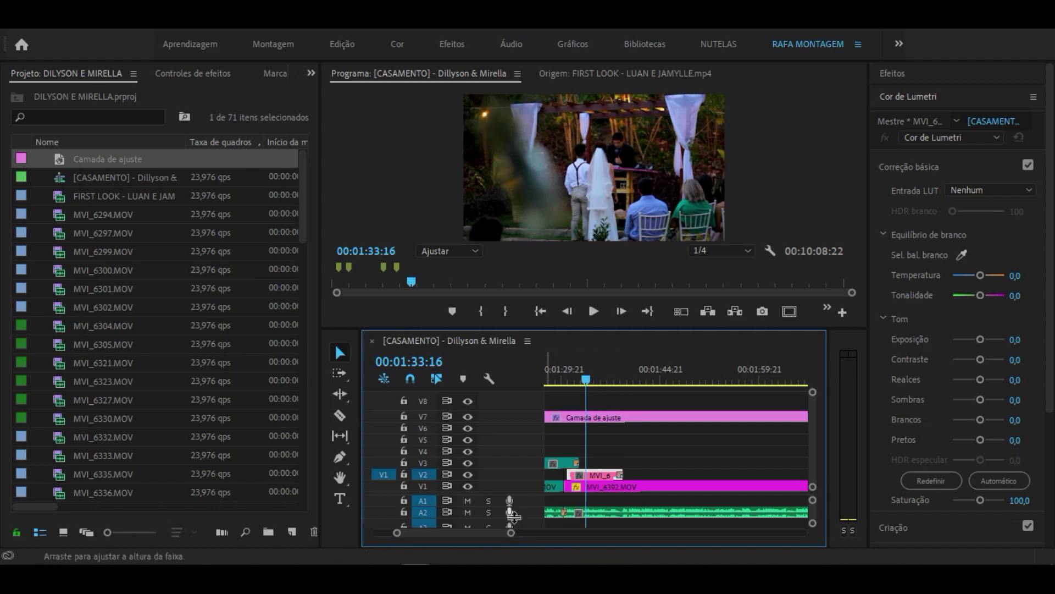
click(468, 512)
mouse_move(585, 379)
mouse_down()
mouse_move(602, 386)
mouse_move(598, 400)
mouse_up()
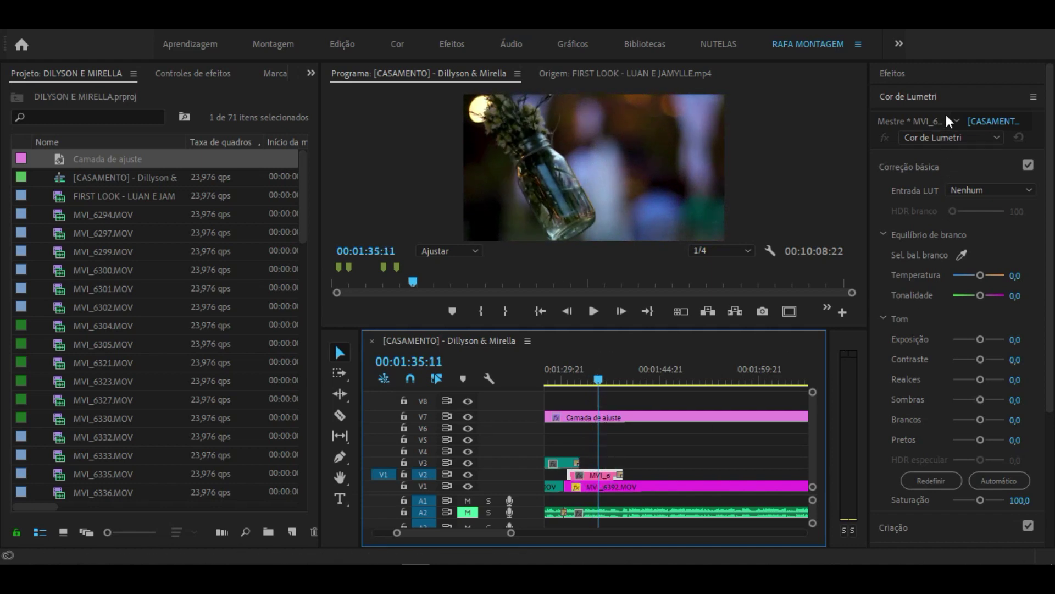
Warm the jar shot to a Lumetri Temperatura of 38,2 and bring up the Lumetri scopes.
click(950, 97)
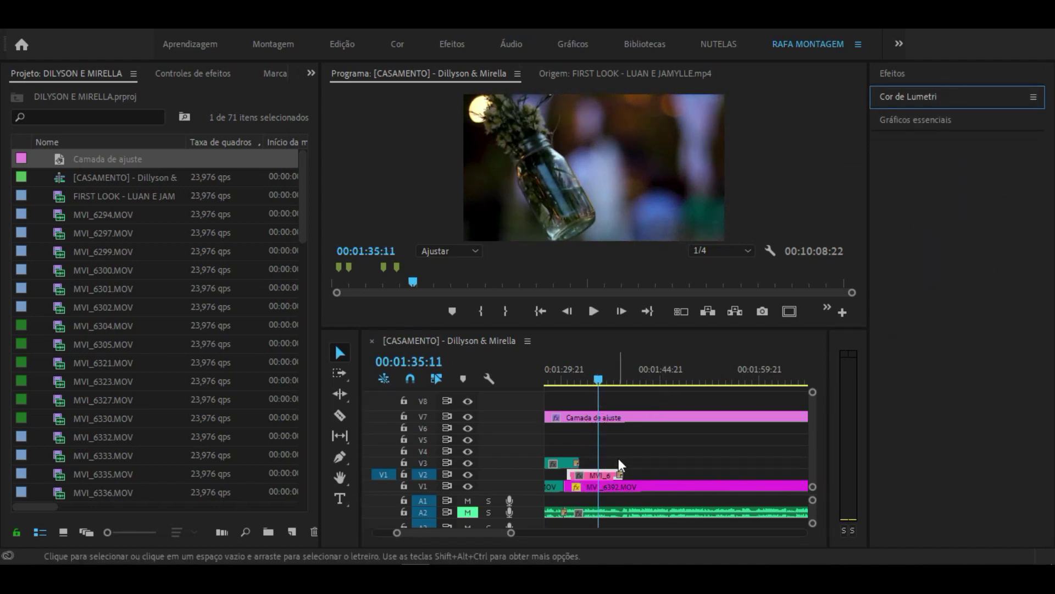
click(595, 477)
click(918, 96)
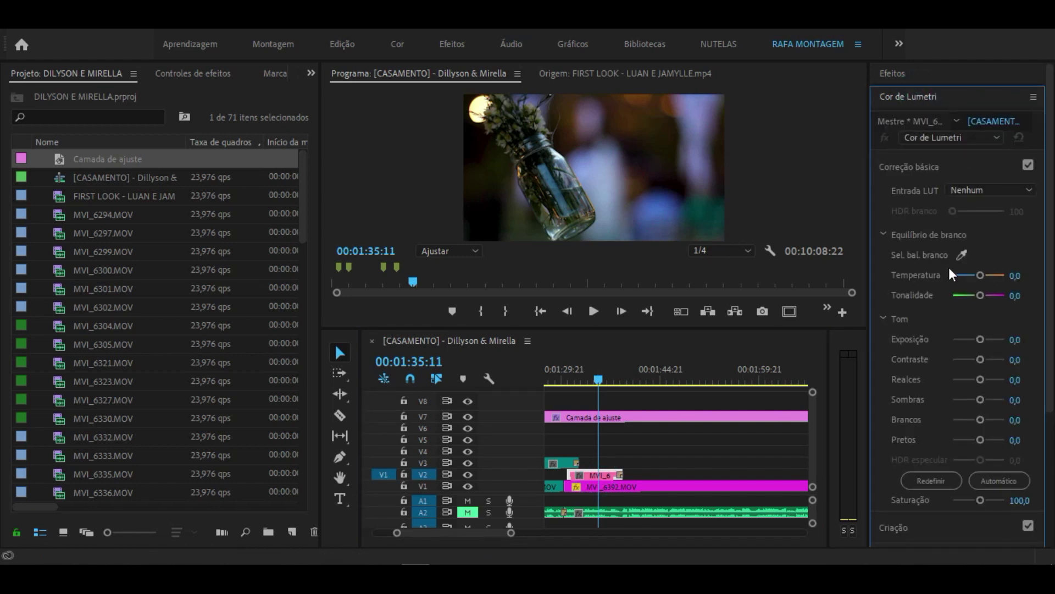
mouse_move(599, 379)
mouse_down()
mouse_move(586, 390)
mouse_move(598, 398)
mouse_up()
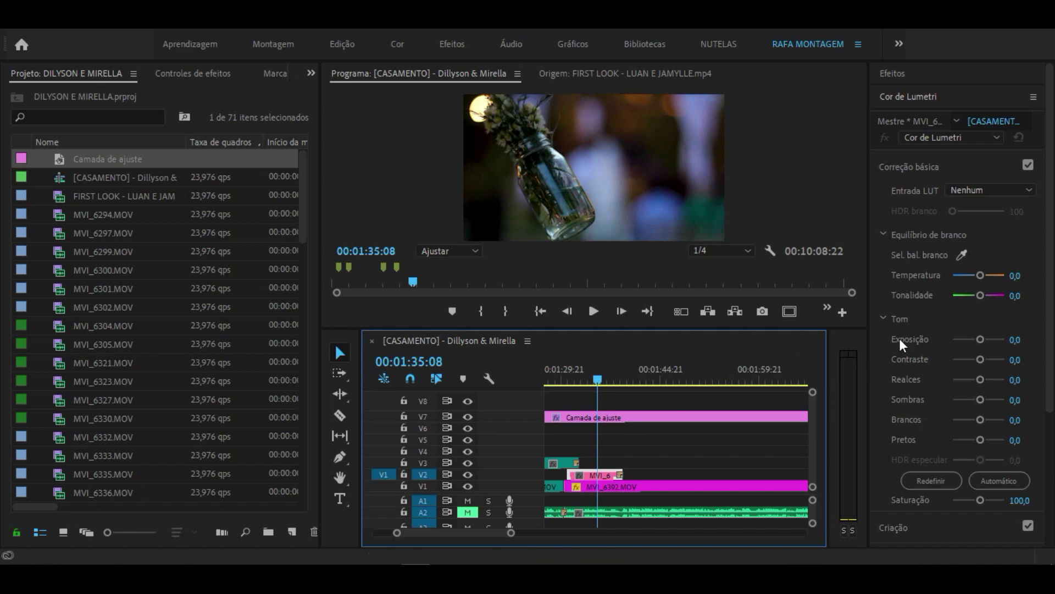
drag(980, 276, 982, 276)
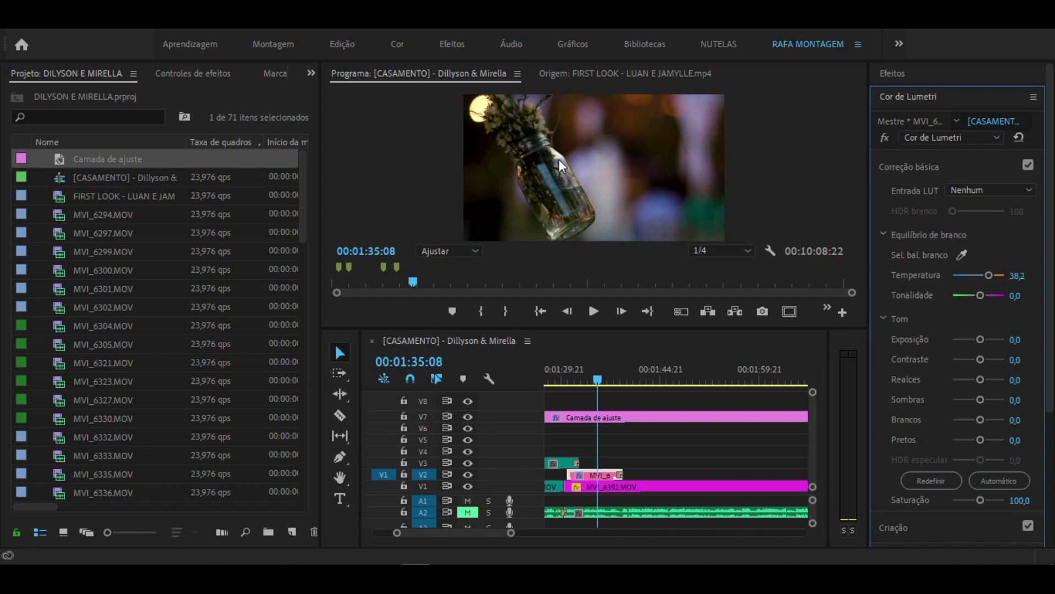
key(shift+6)
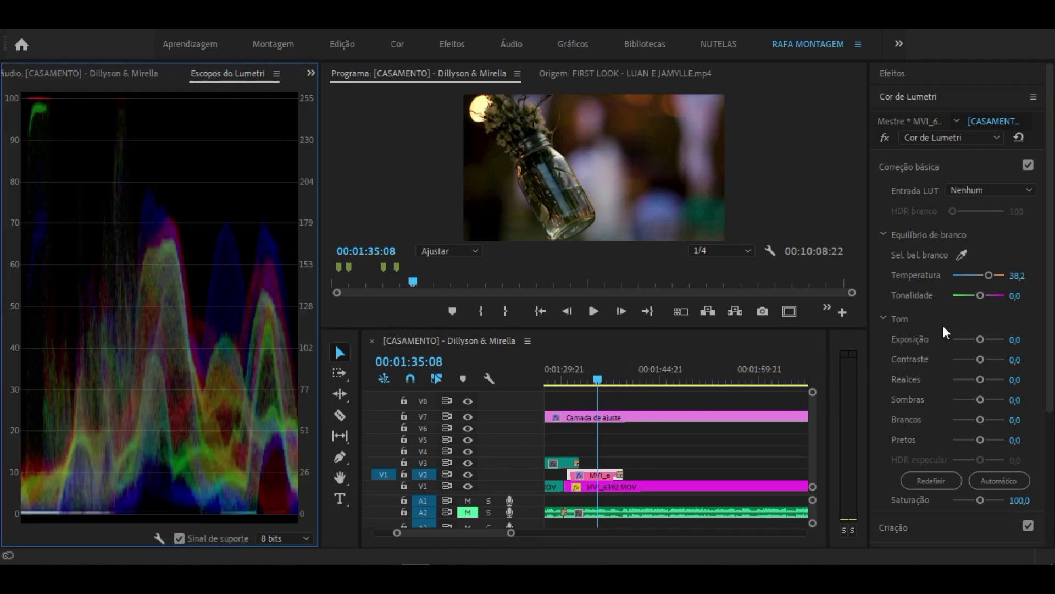
Reset the jar shot's Temperatura to 0,0 after trying a cooler value.
drag(987, 276, 970, 277)
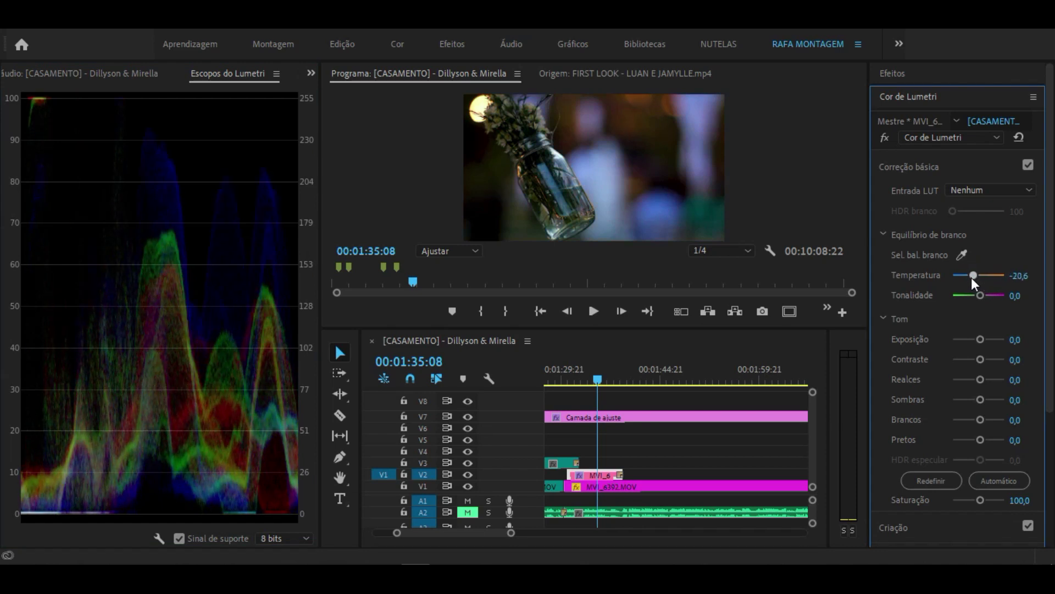
double_click(970, 277)
click(1015, 276)
text(0)
key(Return)
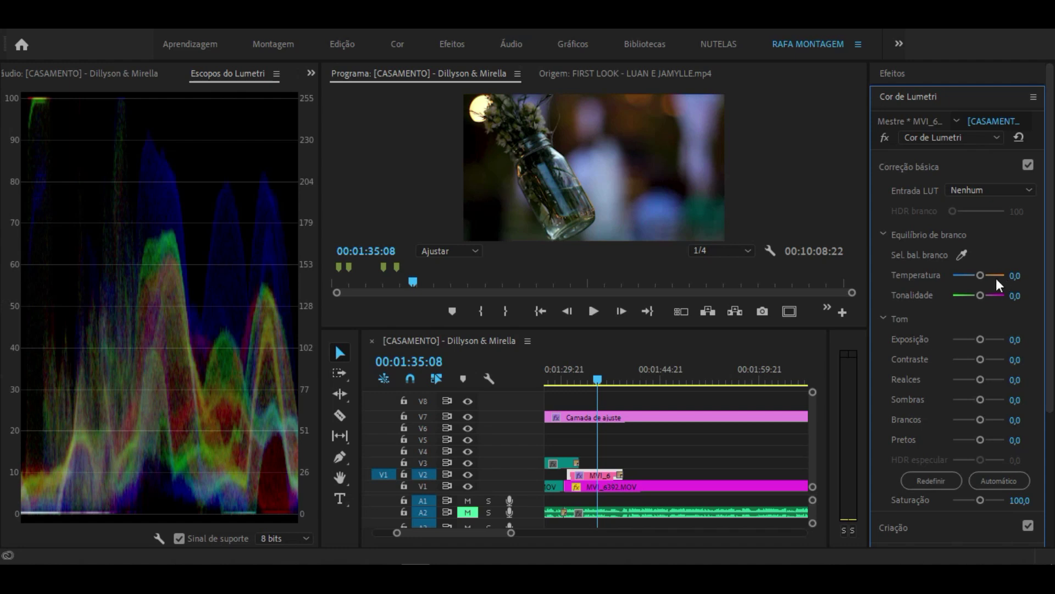
Warm Temperatura back up, settling it at 41,2.
drag(981, 276, 983, 272)
drag(989, 272, 985, 273)
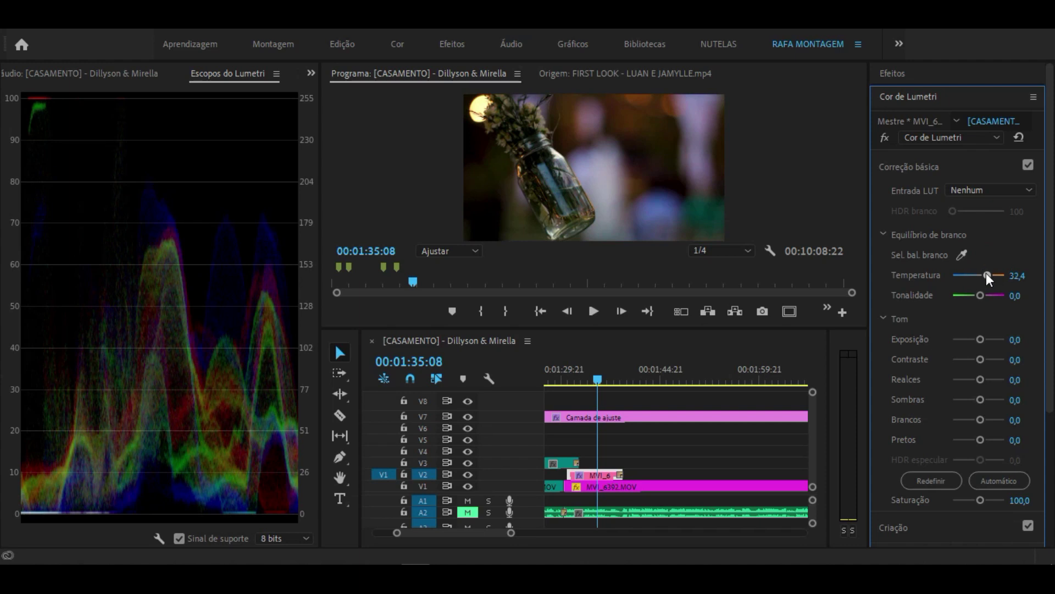
drag(986, 273, 988, 273)
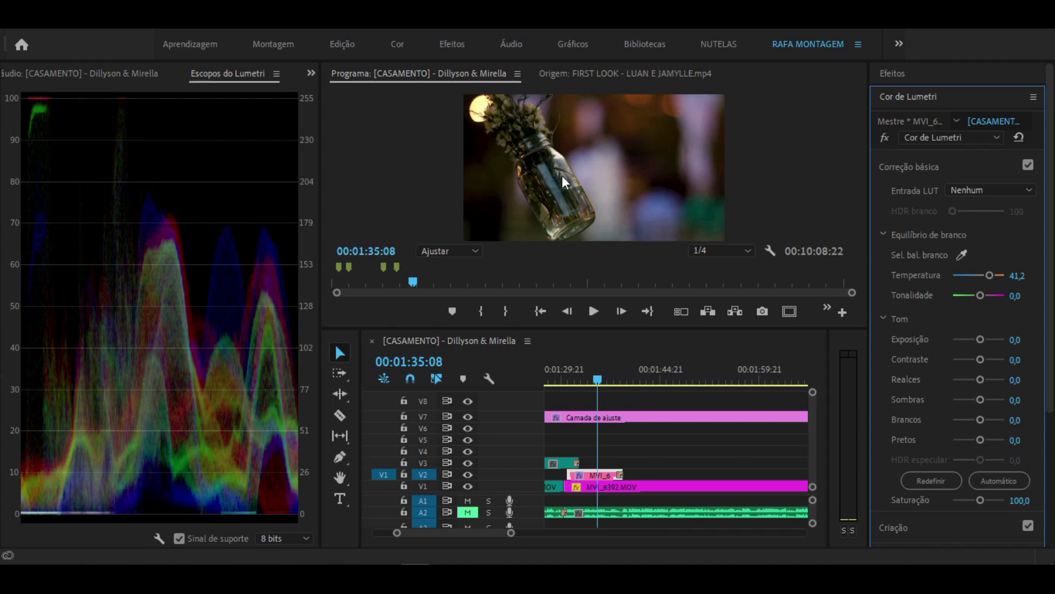
drag(596, 380, 601, 380)
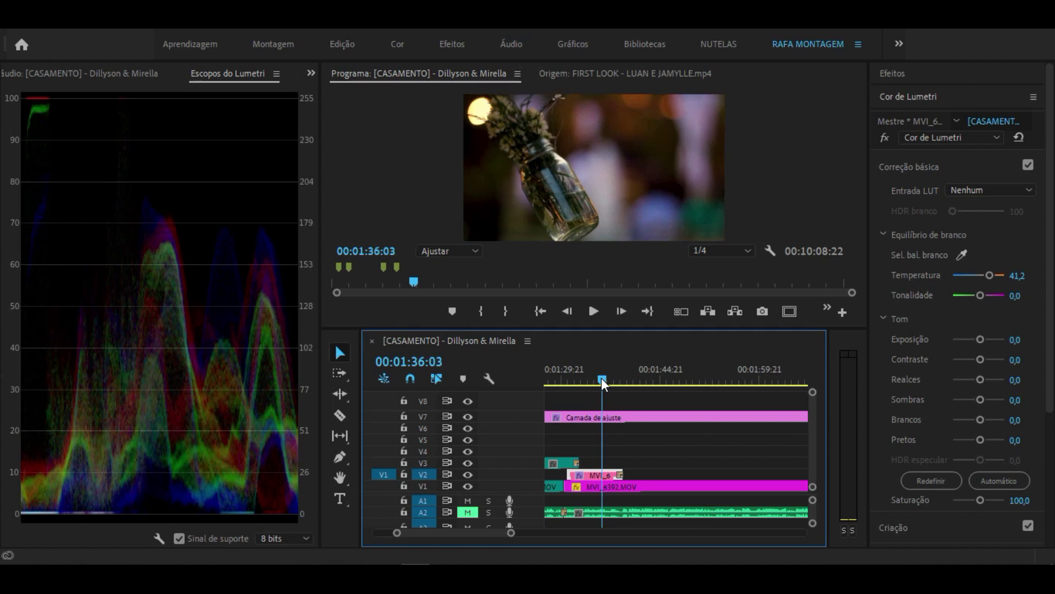
Raise the jar shot's Exposição from 1,5 up to 2,3, then return to the outdoor ceremony shot.
drag(599, 380, 599, 380)
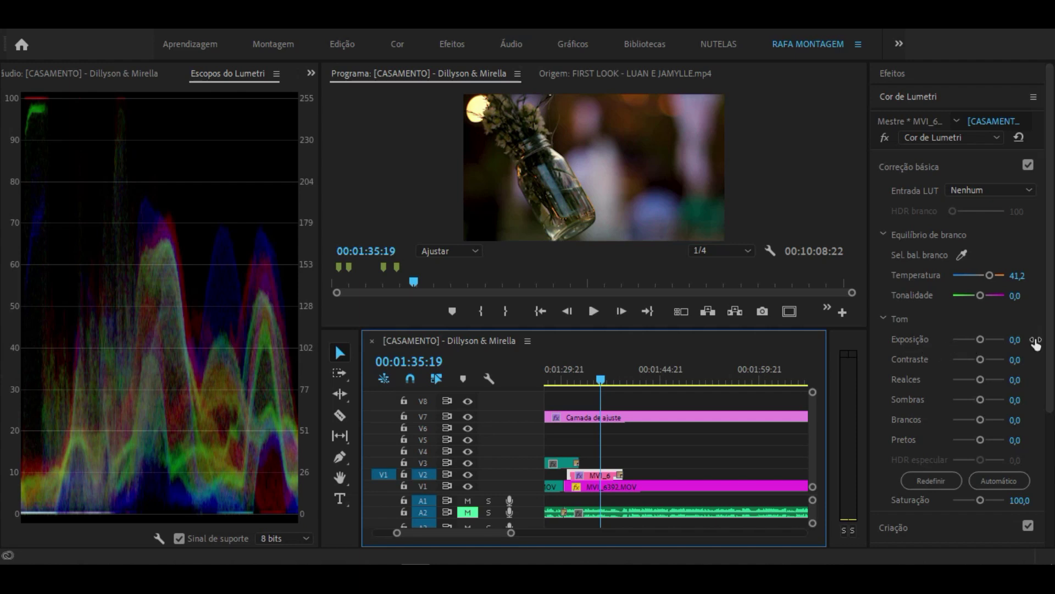
click(1017, 341)
text(1,5)
key(Return)
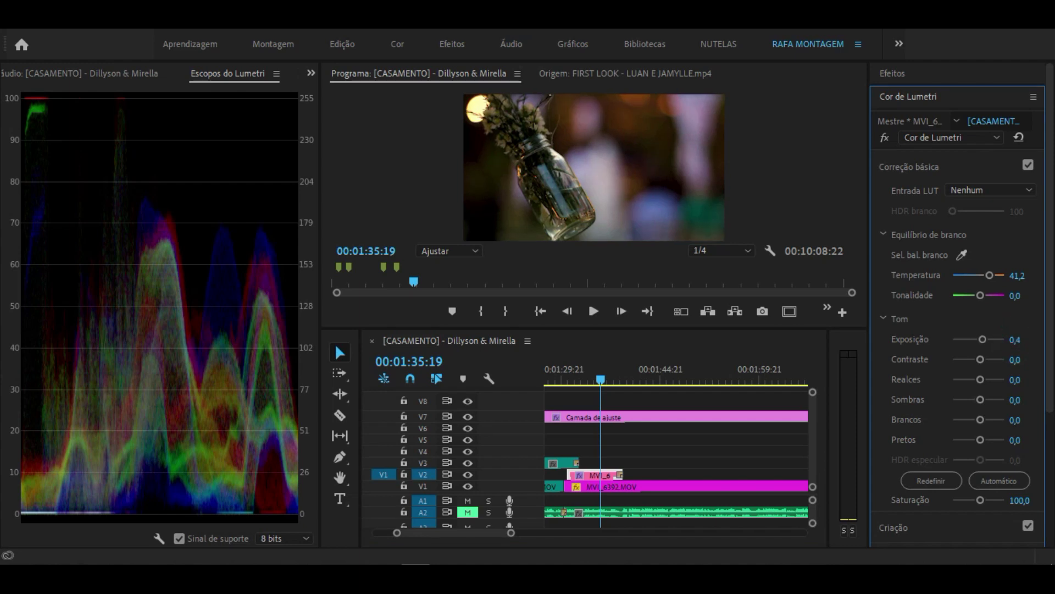
drag(1015, 339, 1026, 340)
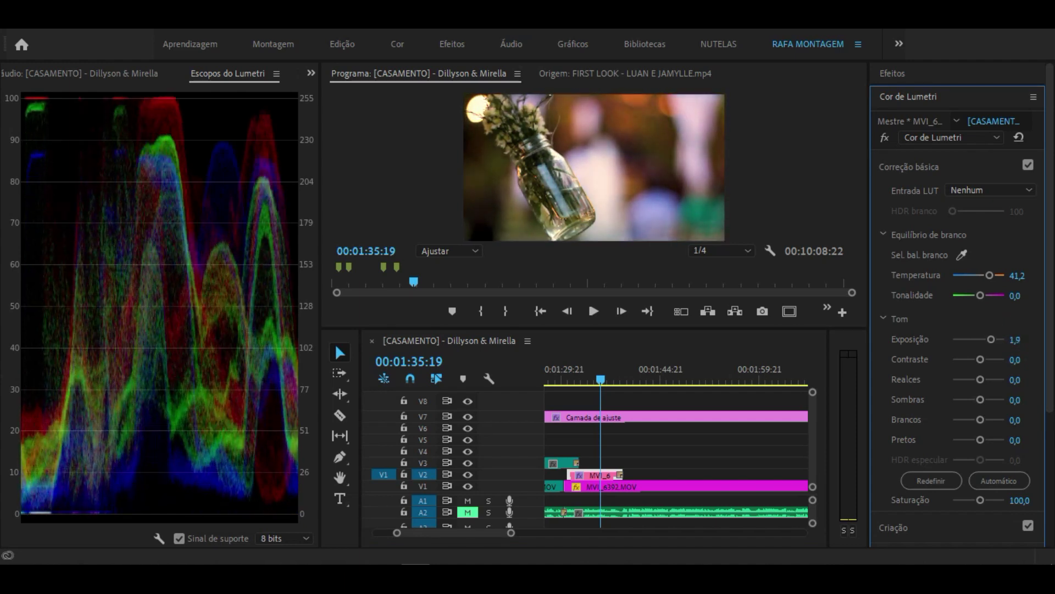
drag(1014, 340, 1021, 339)
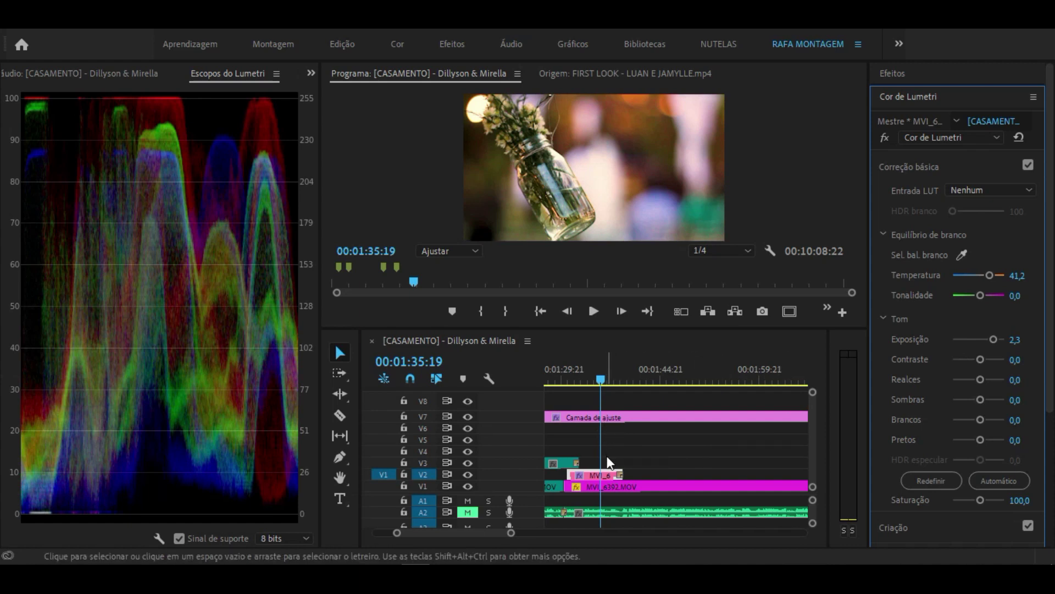
mouse_move(599, 377)
mouse_down()
mouse_move(589, 380)
mouse_move(601, 384)
mouse_up()
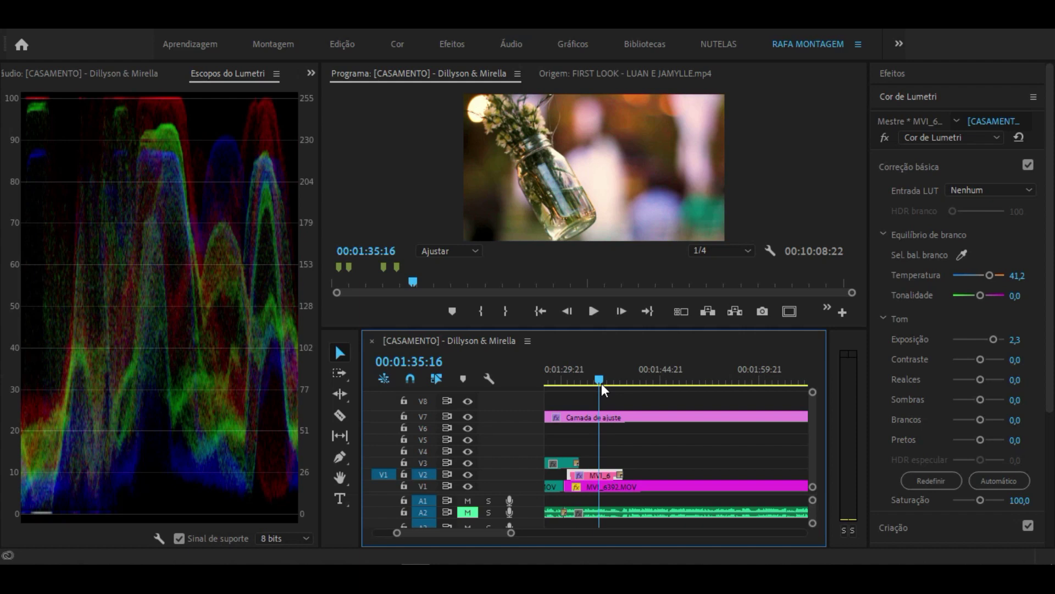
drag(602, 384, 588, 394)
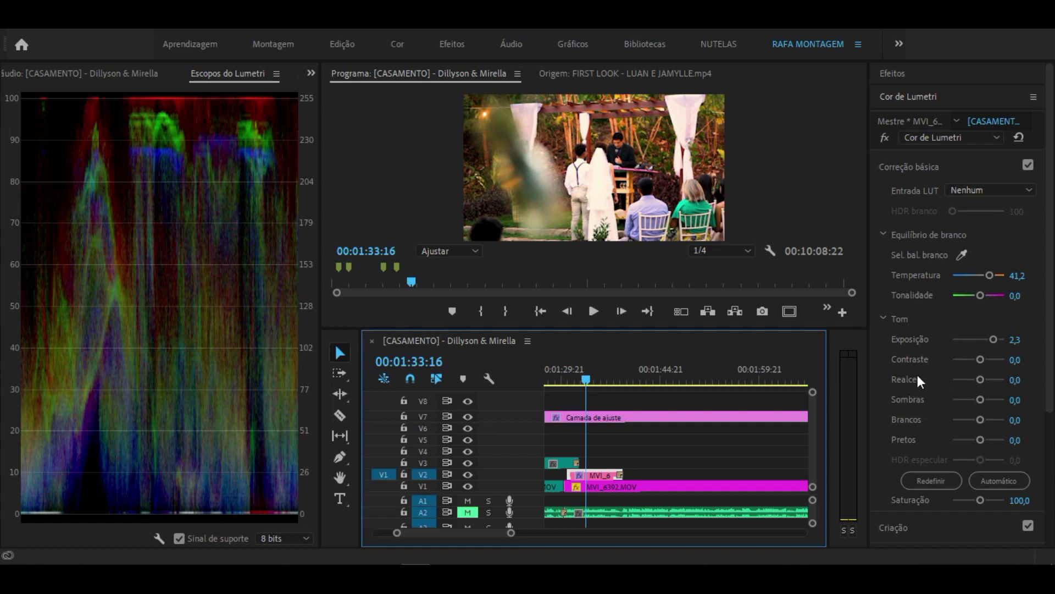
drag(980, 379, 954, 379)
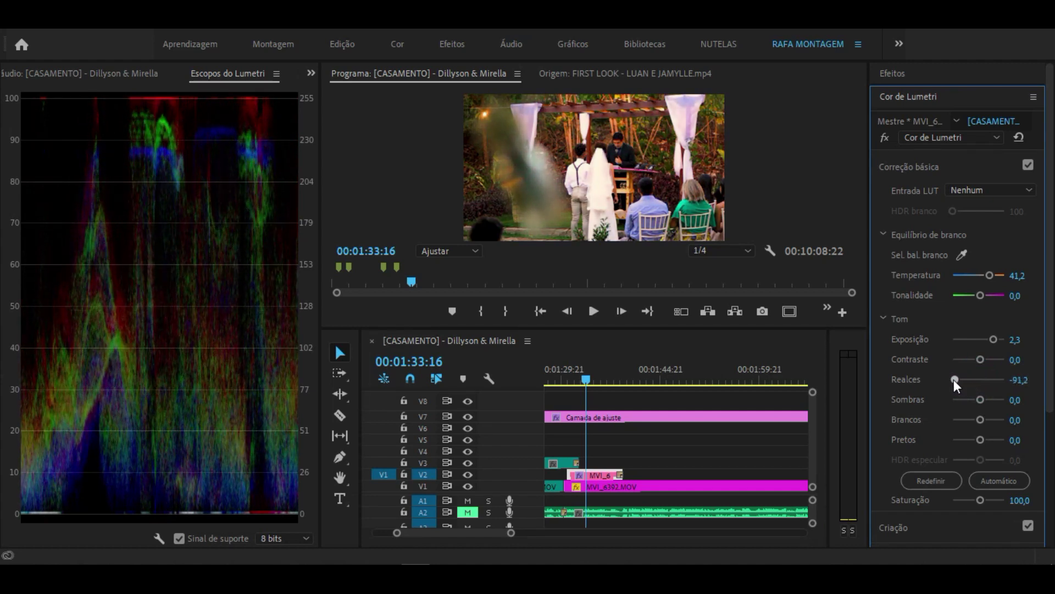
drag(954, 380, 957, 380)
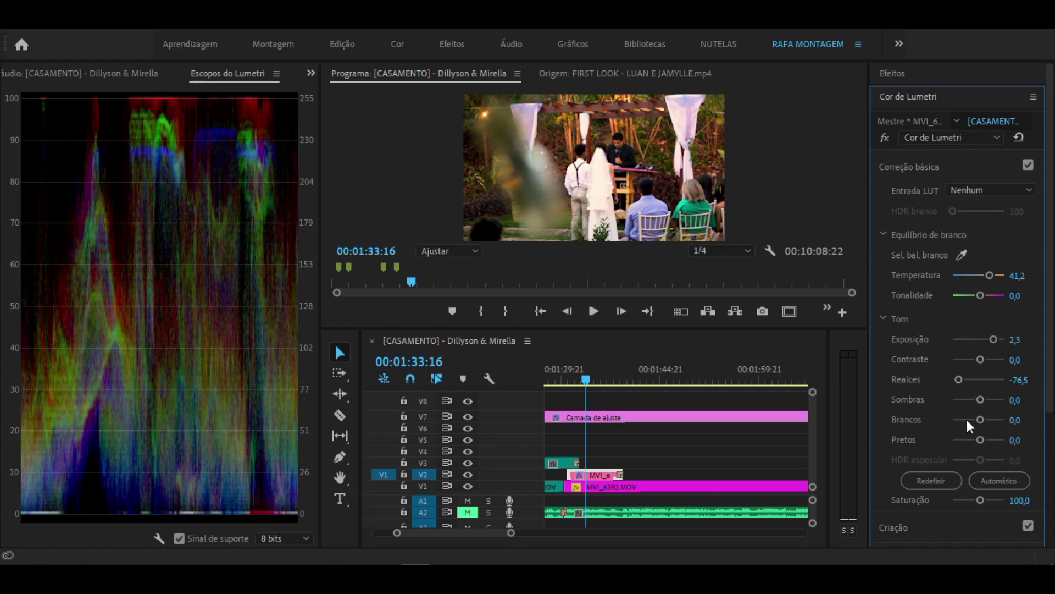
drag(959, 379, 958, 379)
drag(980, 419, 967, 421)
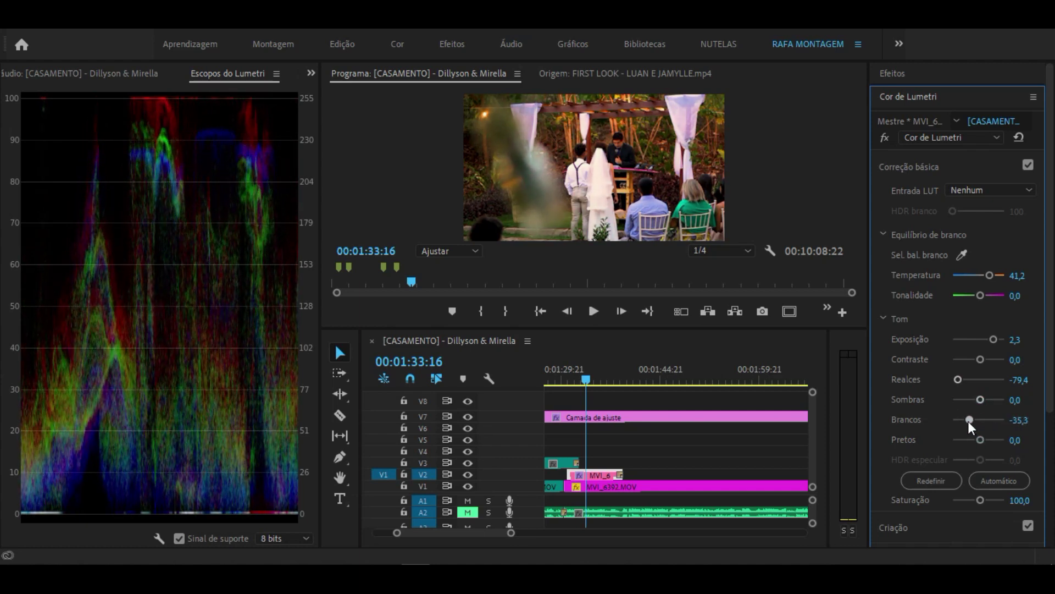
mouse_move(585, 379)
mouse_down()
mouse_move(597, 379)
mouse_move(586, 388)
mouse_up()
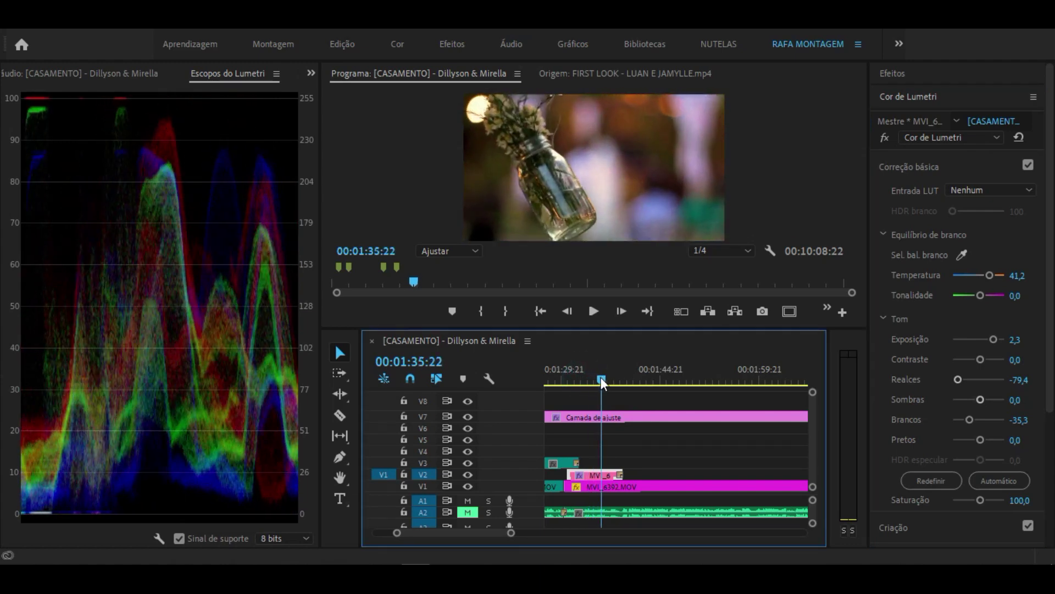
mouse_move(586, 388)
mouse_down()
mouse_move(595, 389)
mouse_move(586, 388)
mouse_up()
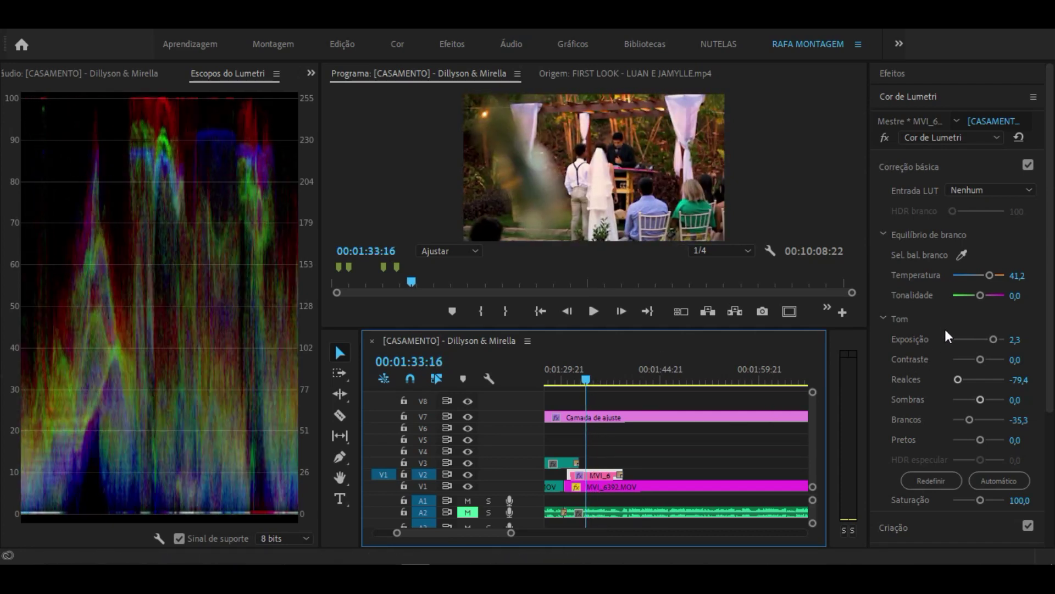
click(1027, 165)
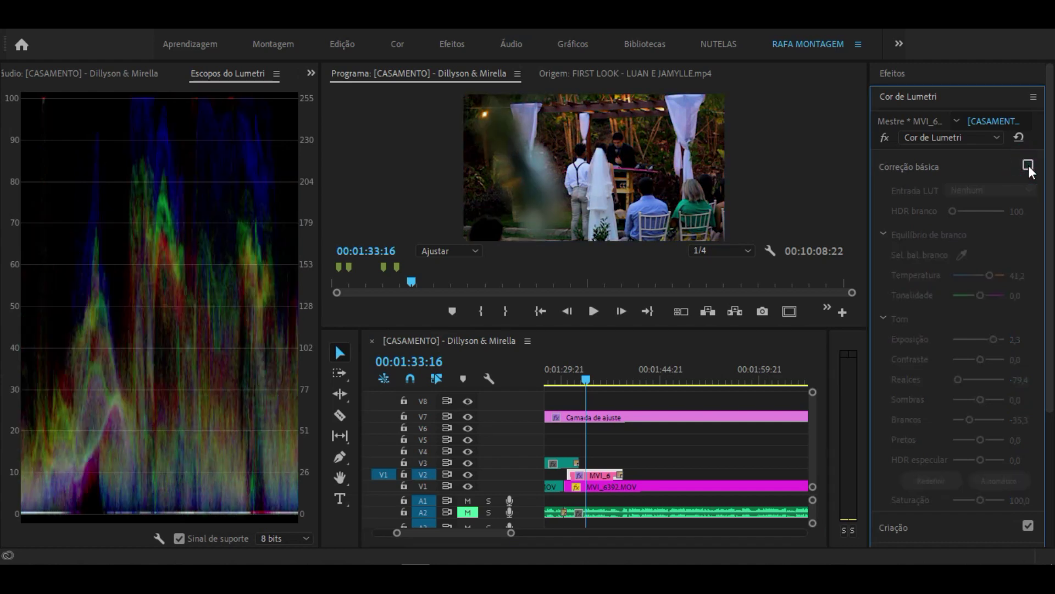
Re-enable Correção básica and raise the ceremony clip's Saturação to 116,0.
click(1028, 165)
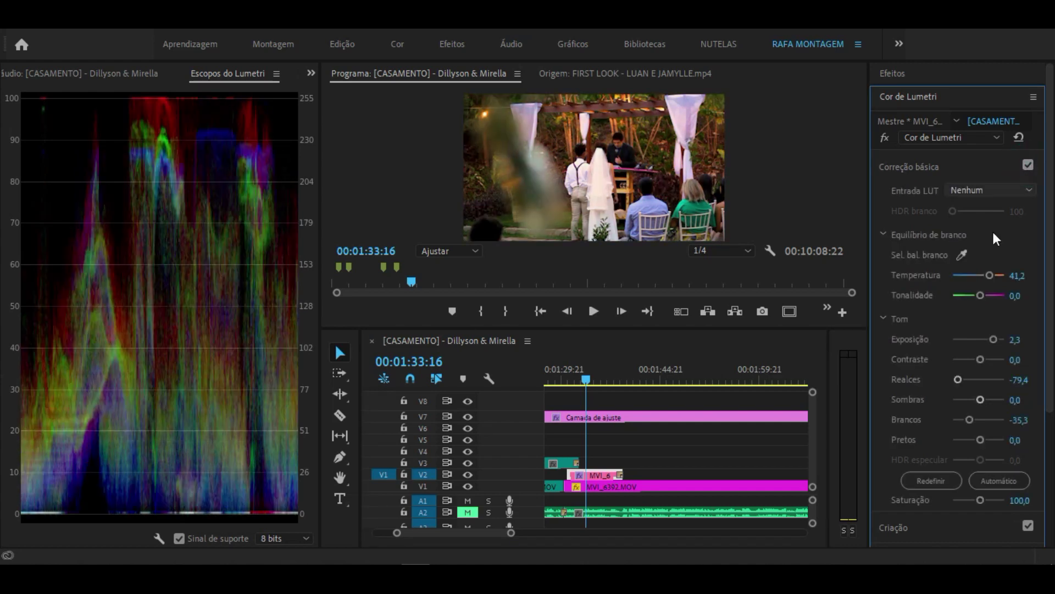
scroll(932, 325, down, 3)
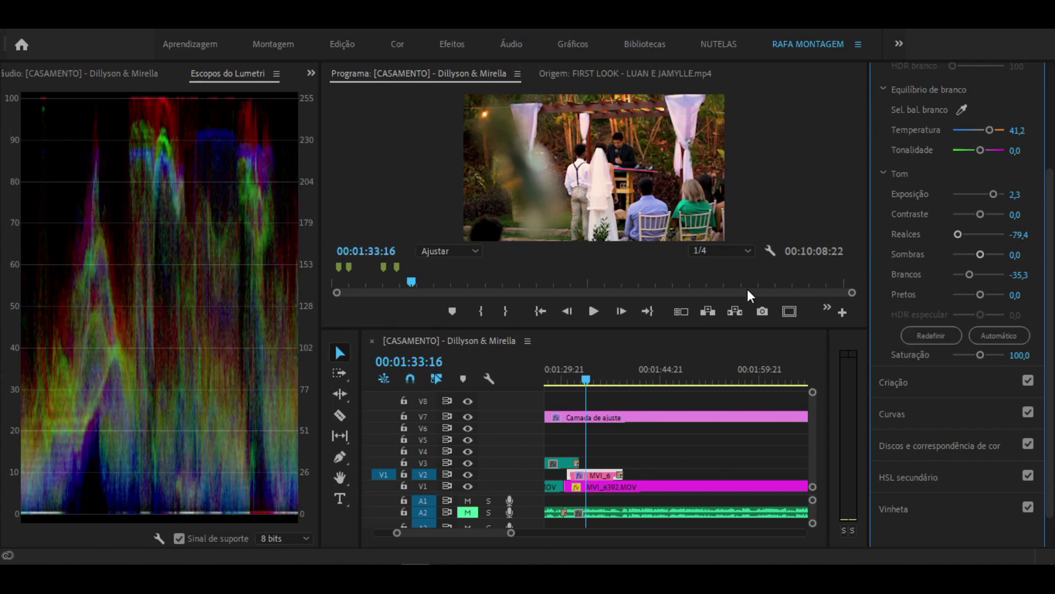
click(1014, 357)
drag(1014, 358, 1022, 357)
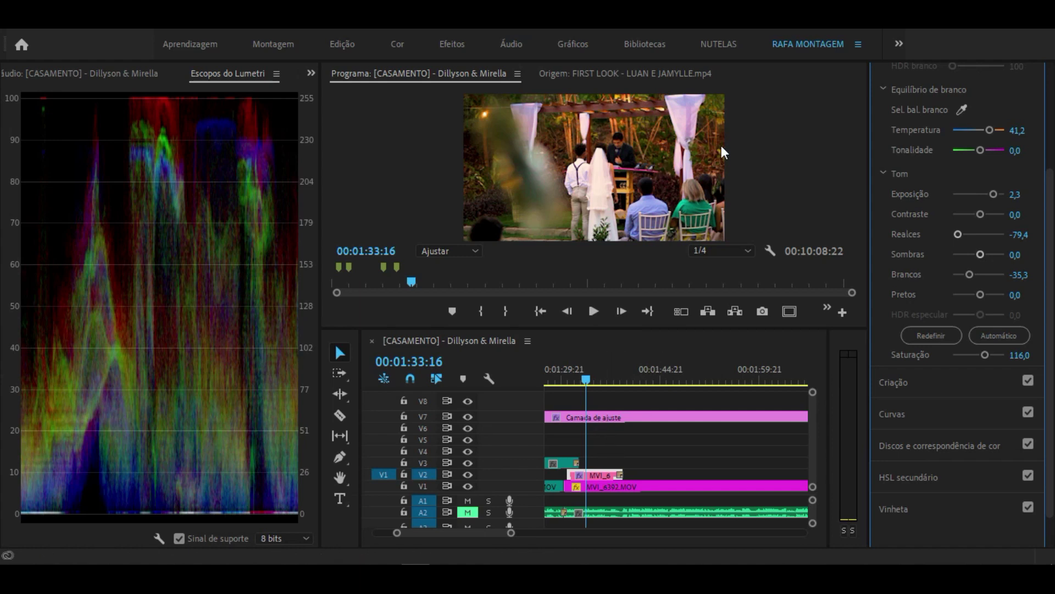
Toggle Correção básica off and on to compare the ungraded and graded image.
scroll(1031, 170, up, 5)
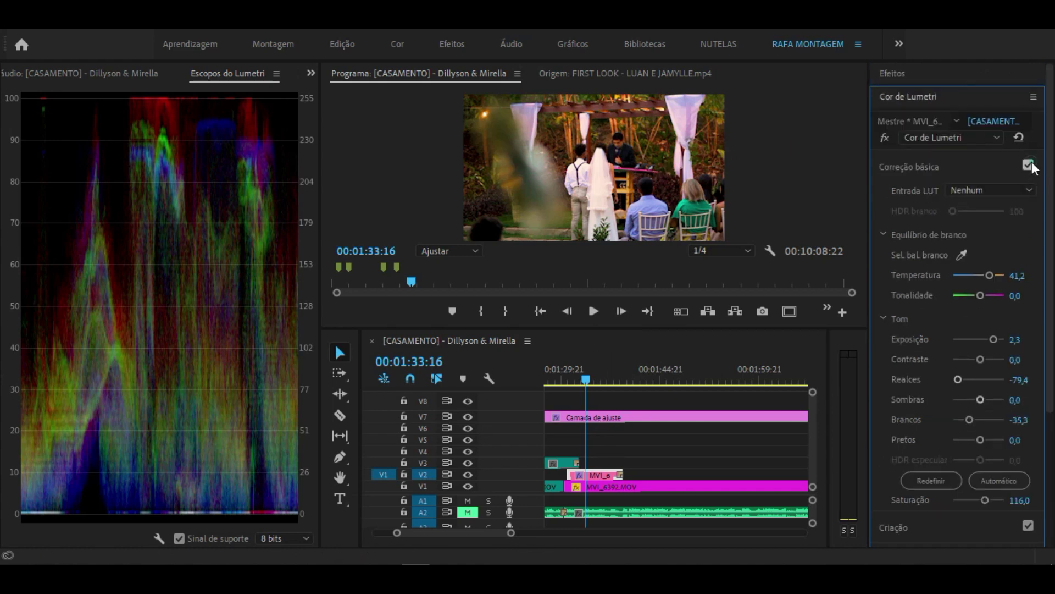
click(1028, 165)
click(1028, 165)
scroll(936, 348, down, 5)
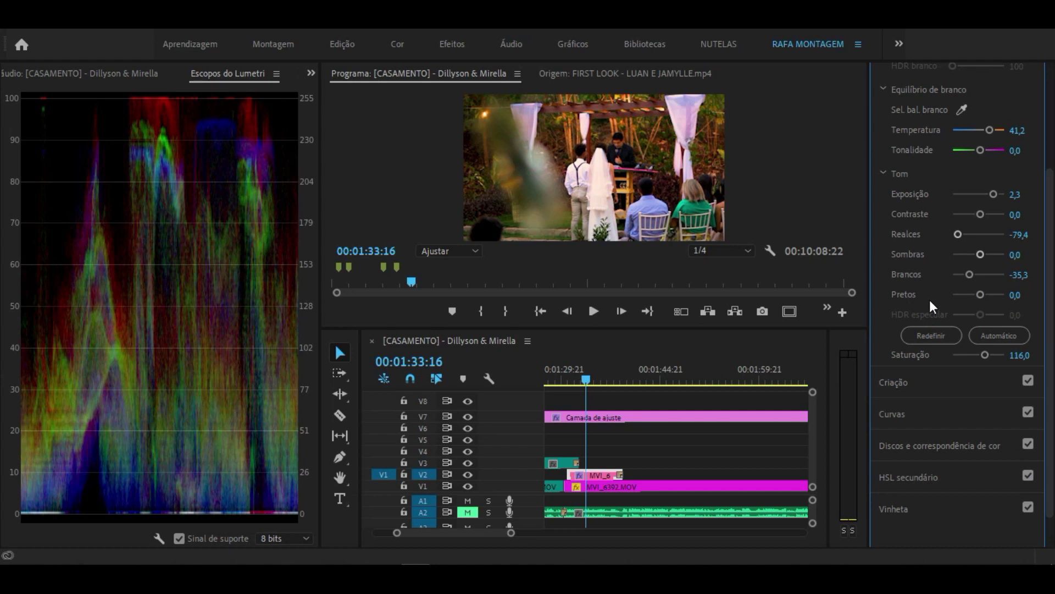
scroll(916, 318, down, 2)
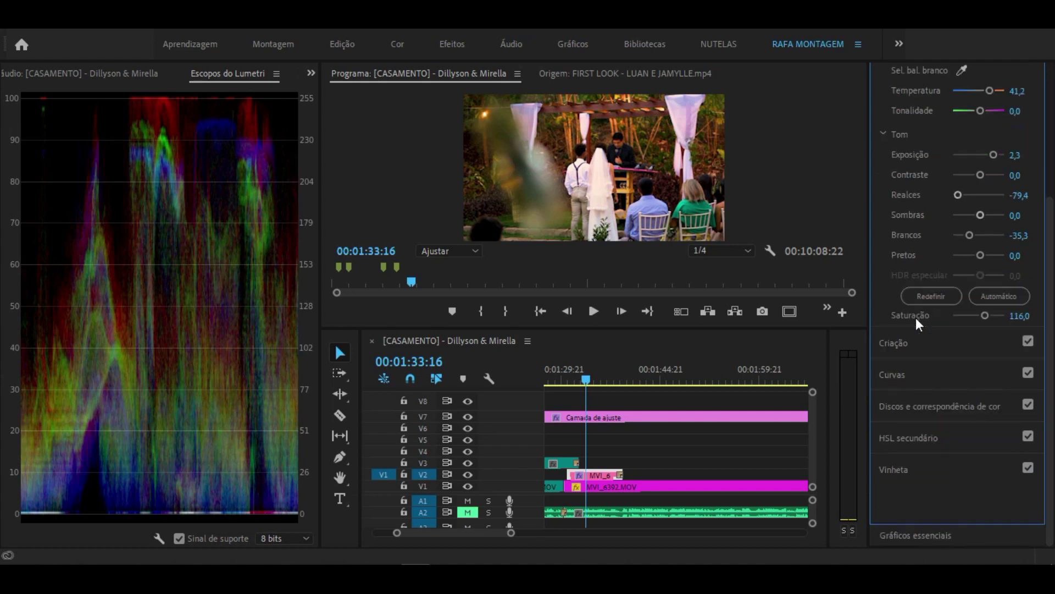
click(957, 441)
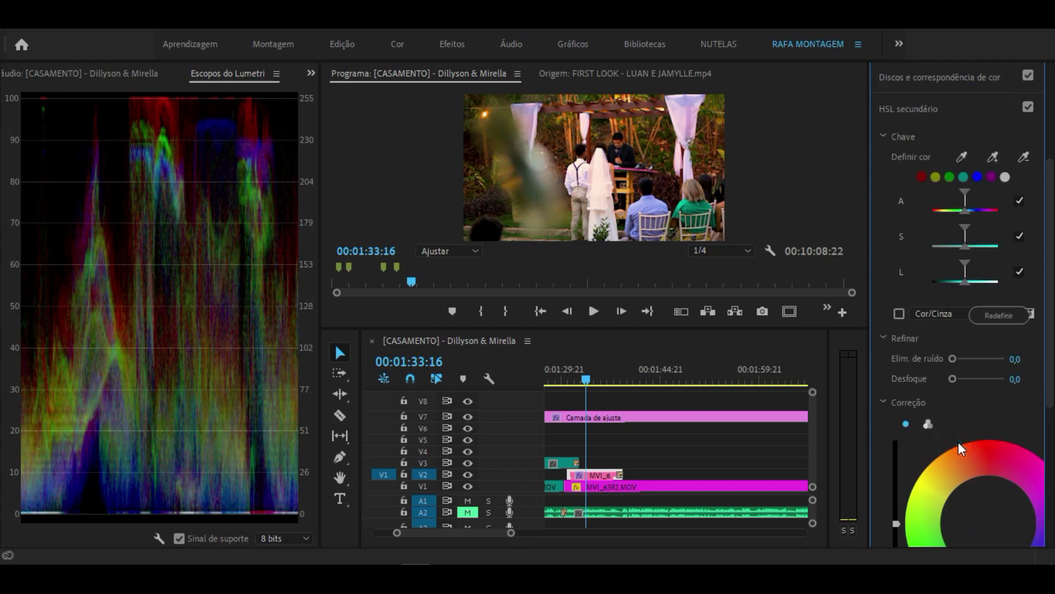
Key the ceremony clip's yellow tones with the HSL secundário Definir cor swatch.
click(938, 108)
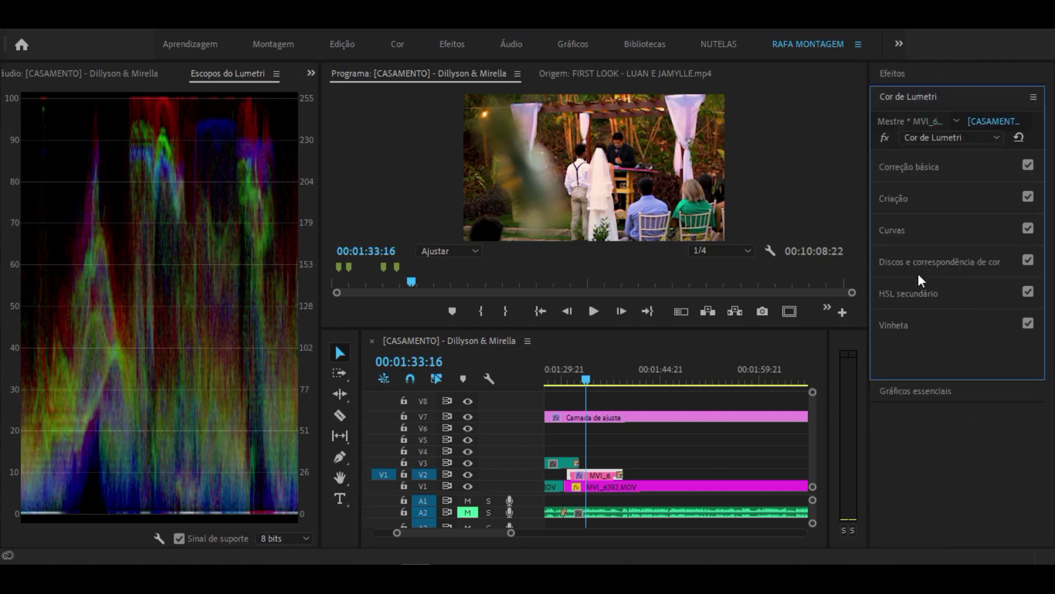
click(888, 295)
scroll(892, 357, down, 5)
scroll(921, 314, up, 5)
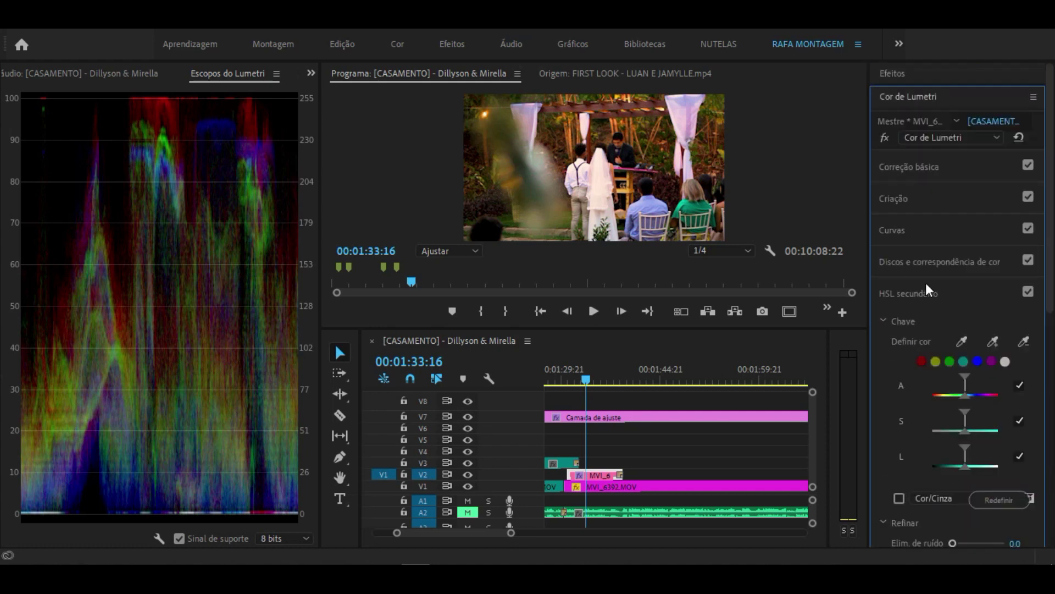
click(935, 362)
scroll(897, 362, down, 3)
scroll(897, 362, down, 2)
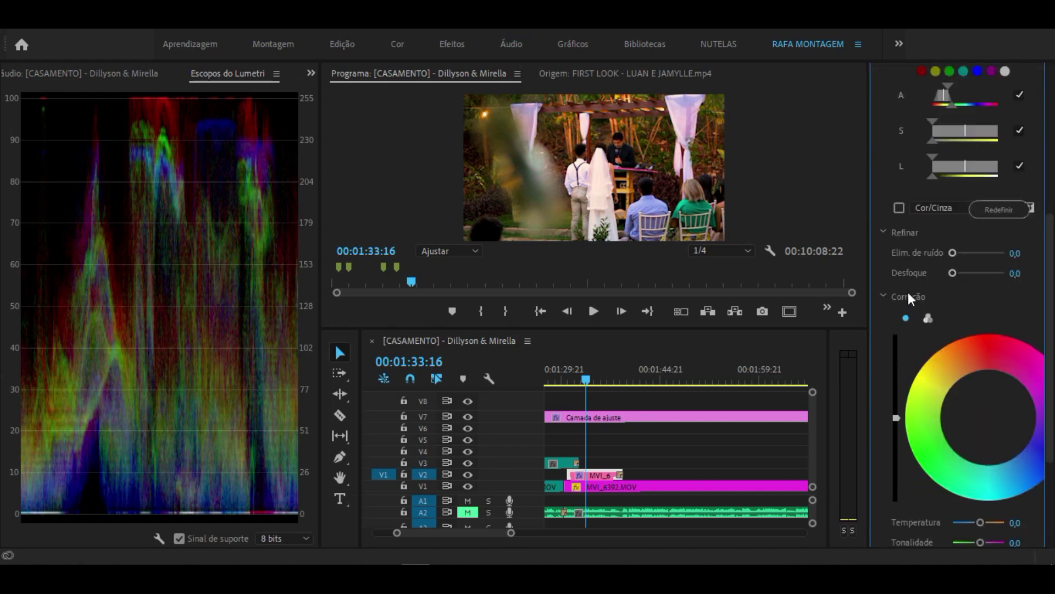
Lower the keyed yellows' correction Saturação to 61,8 and scrub to check the result.
click(948, 385)
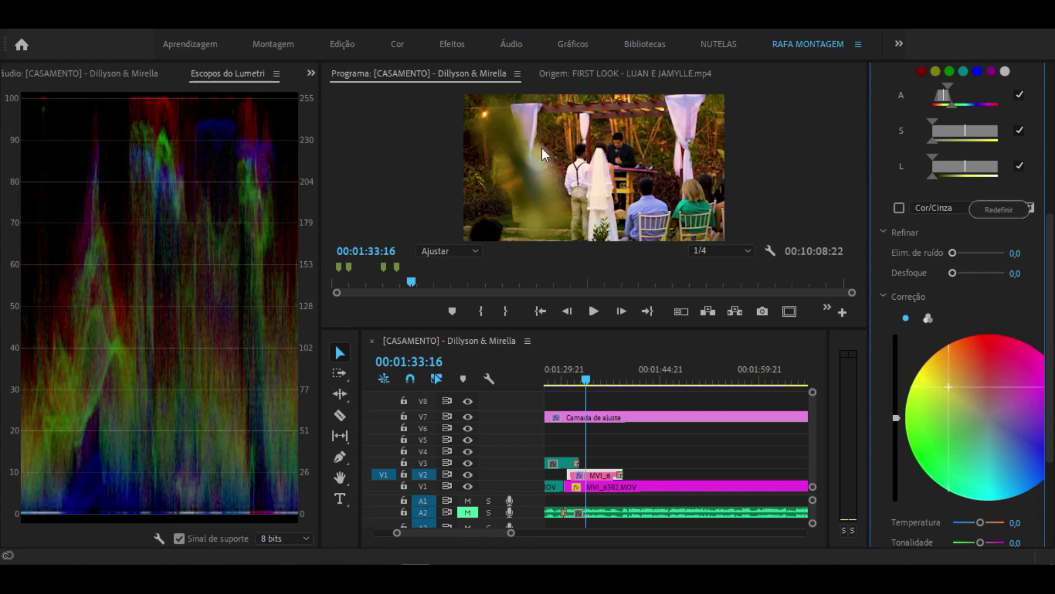
scroll(912, 488, down, 3)
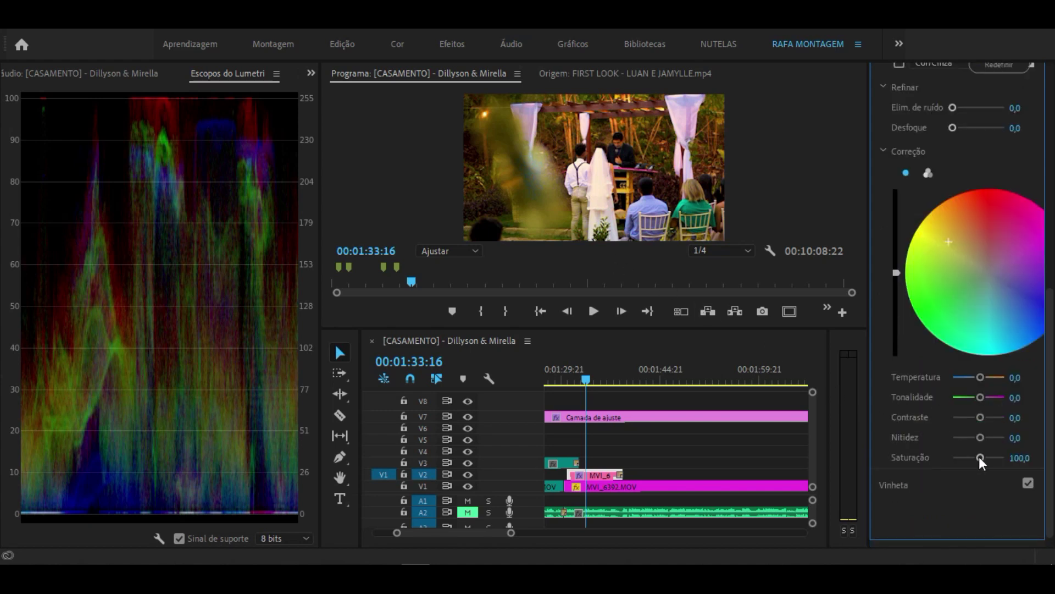
drag(979, 456, 970, 459)
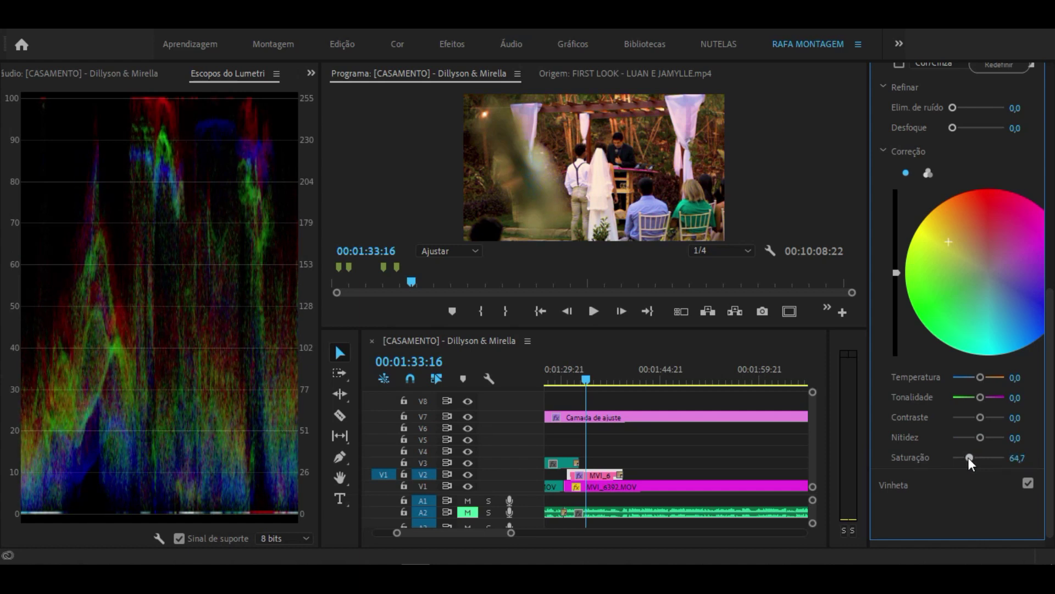
drag(969, 460, 968, 460)
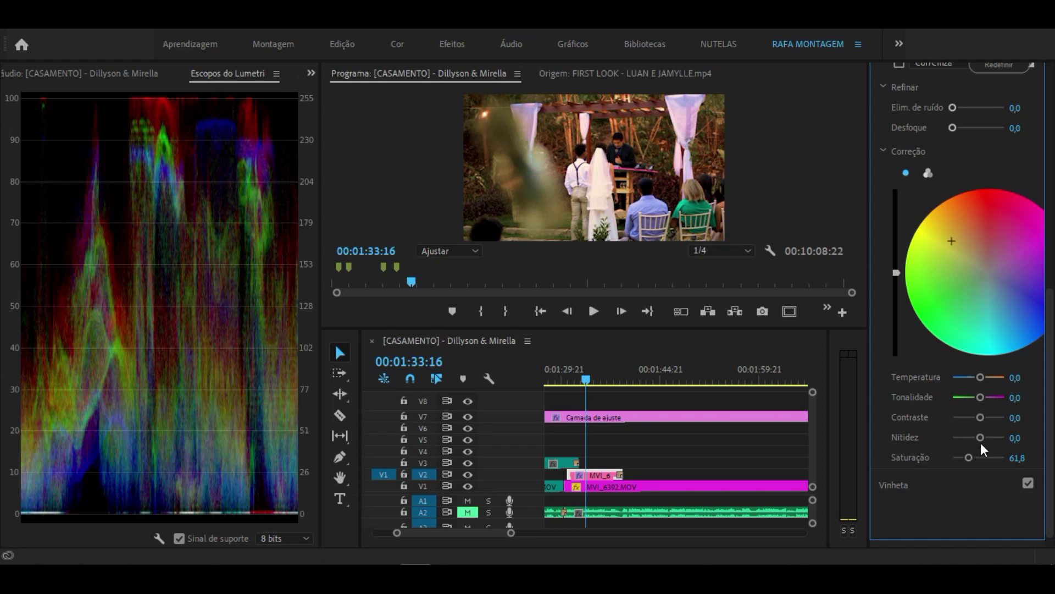
drag(586, 379, 586, 383)
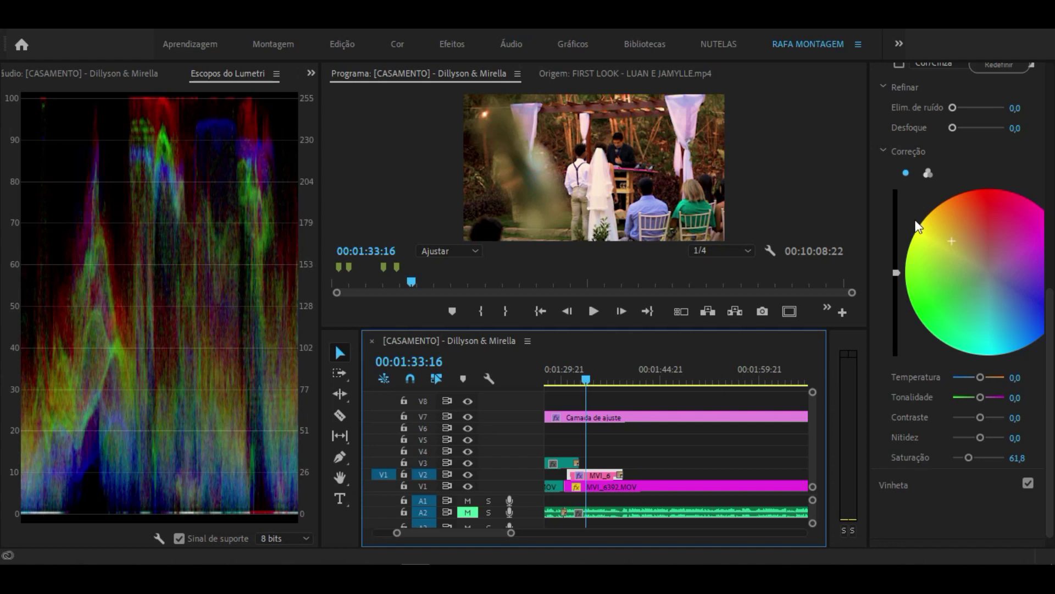
scroll(916, 222, up, 10)
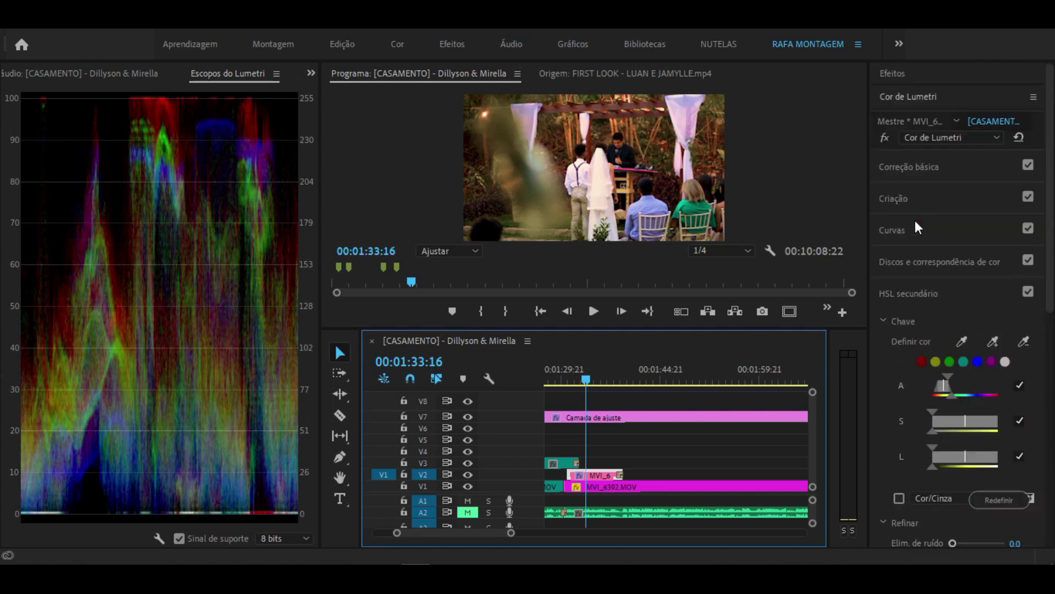
Collapse the HSL secundário section of the Lumetri Color panel.
click(953, 292)
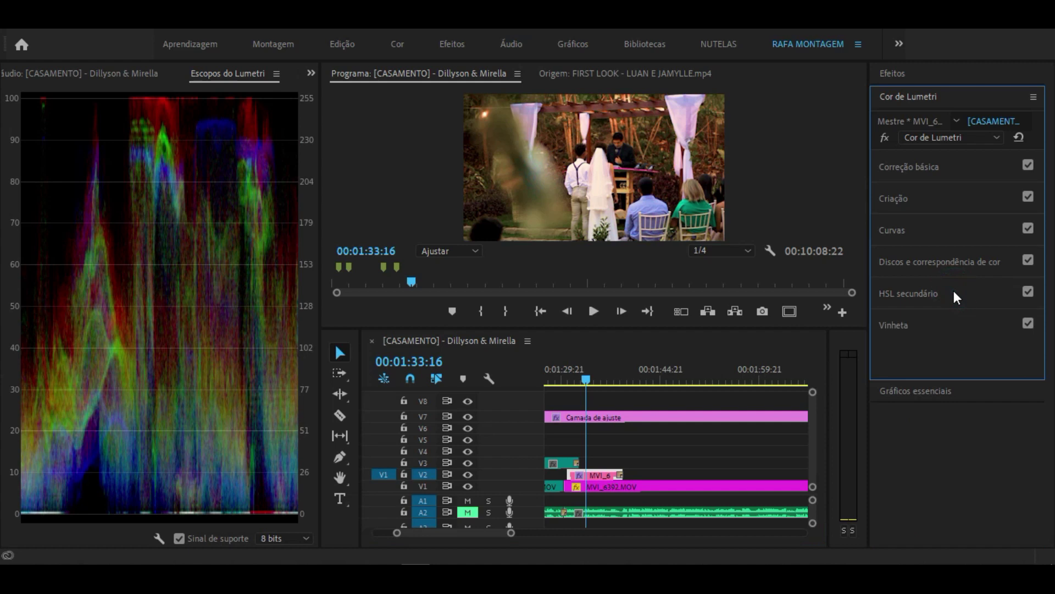